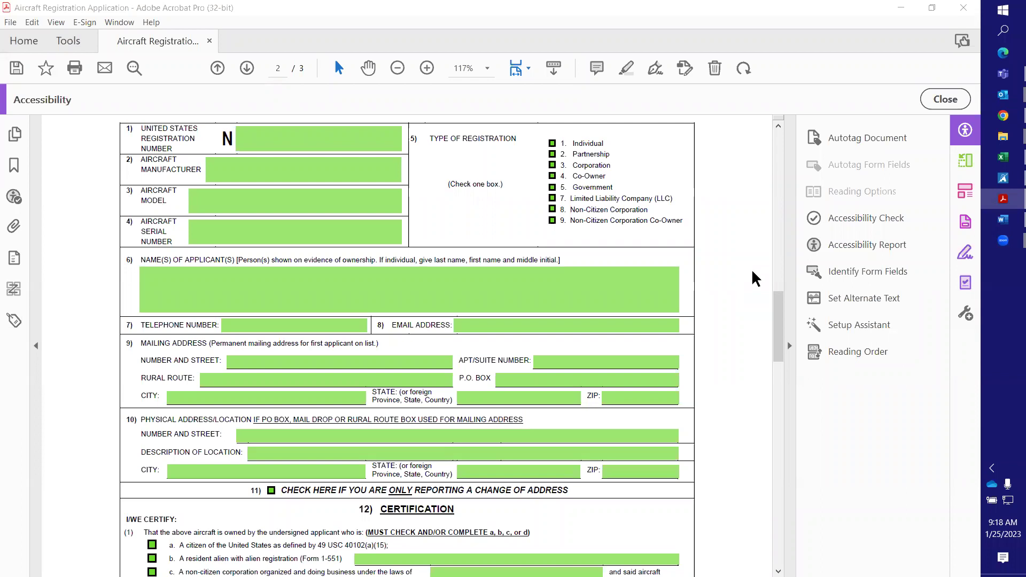
Close and reopen the Accessibility tools from the full Tools list
click(945, 98)
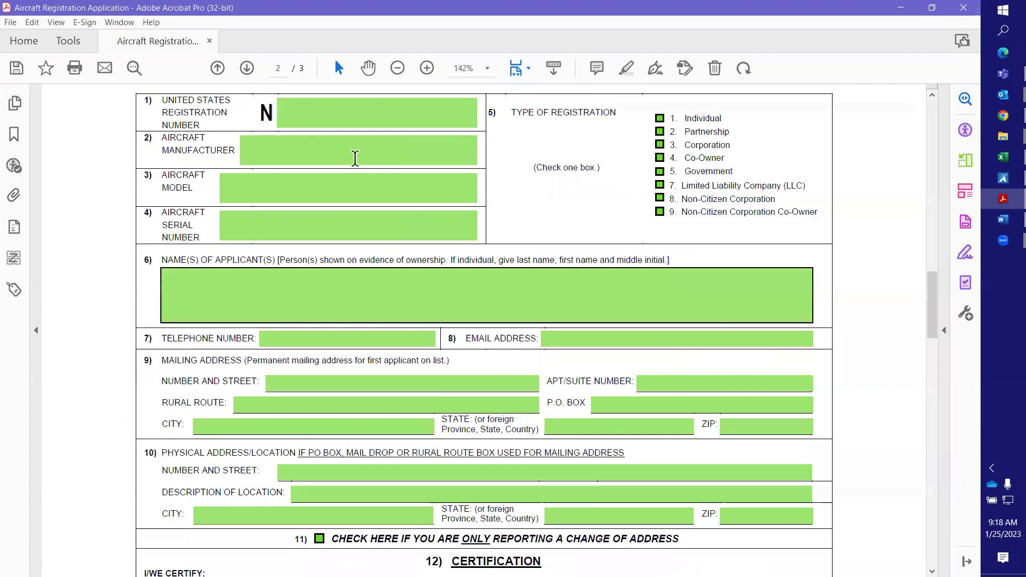
click(70, 40)
scroll(74, 205, down, 2)
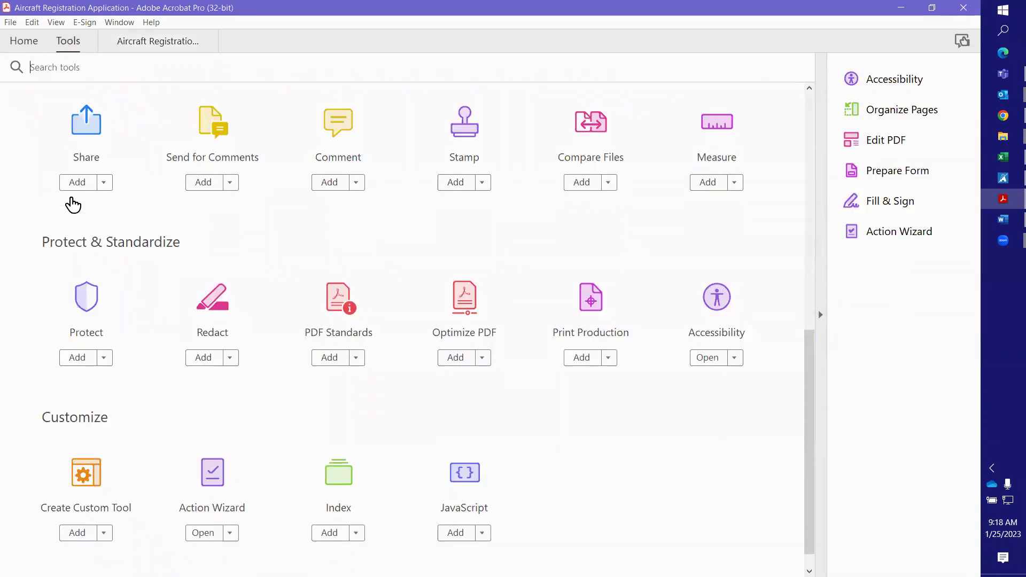
scroll(72, 202, up, 1)
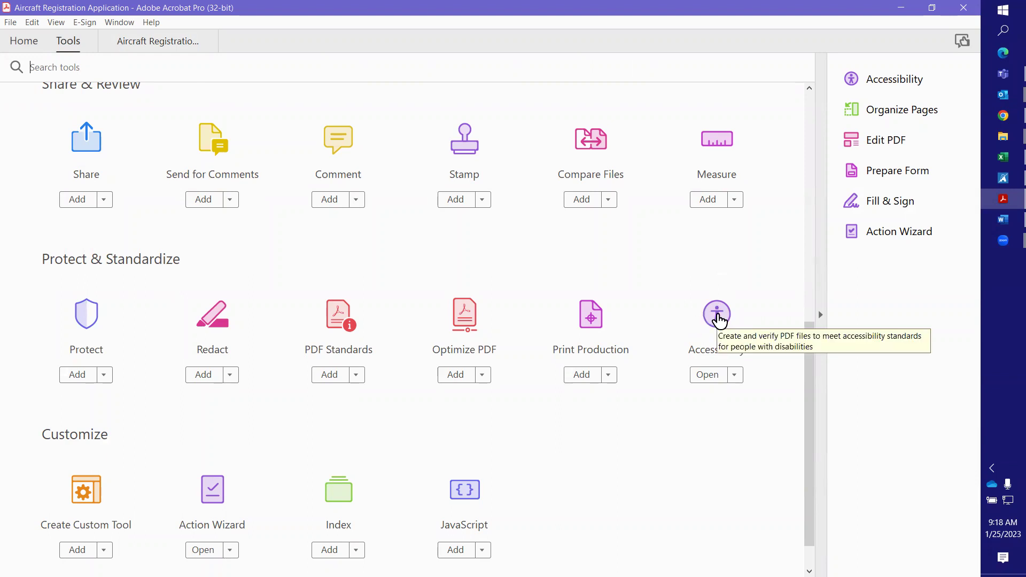
click(718, 315)
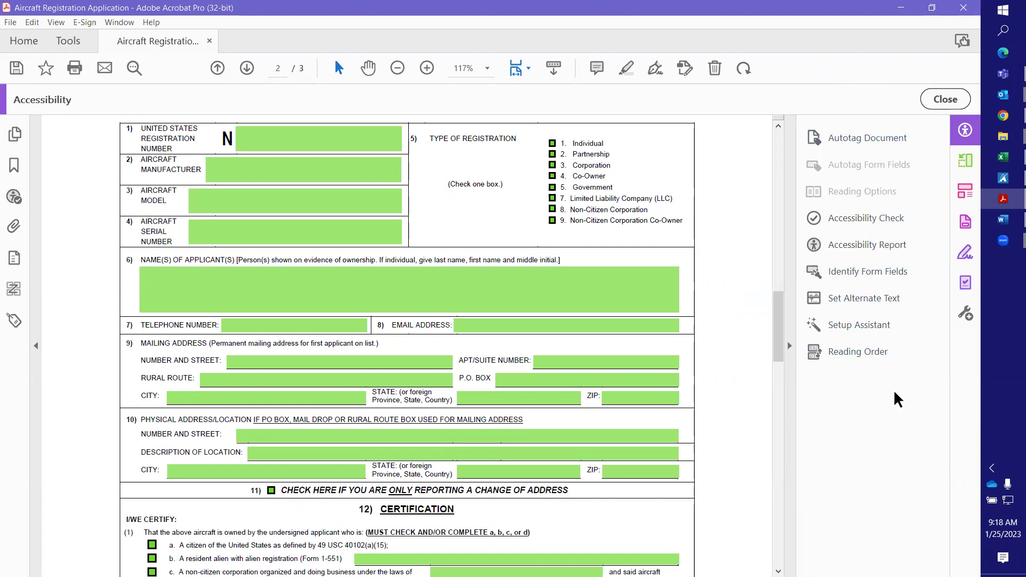
Run an Accessibility Check with every checking option selected
click(847, 219)
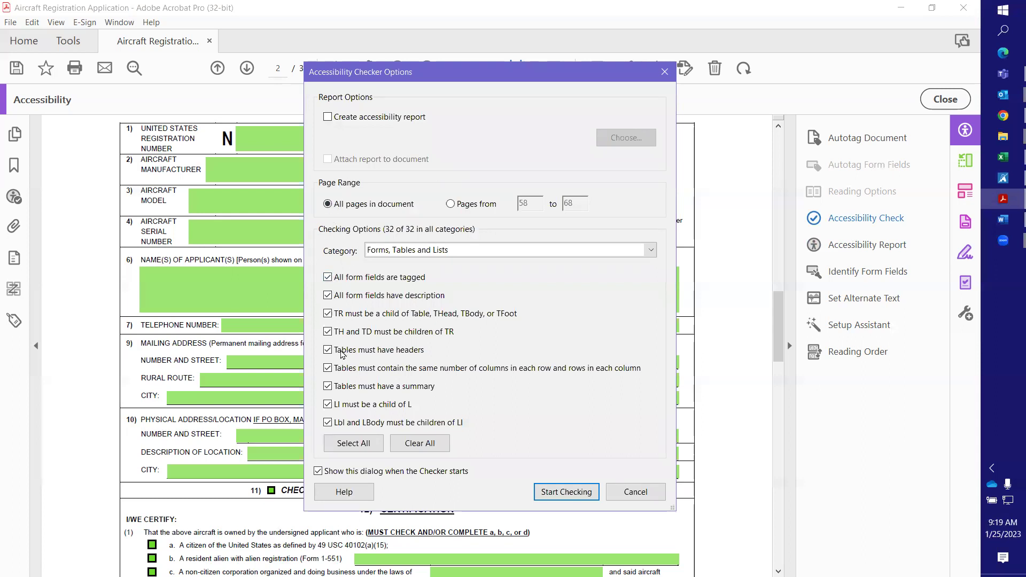
click(362, 444)
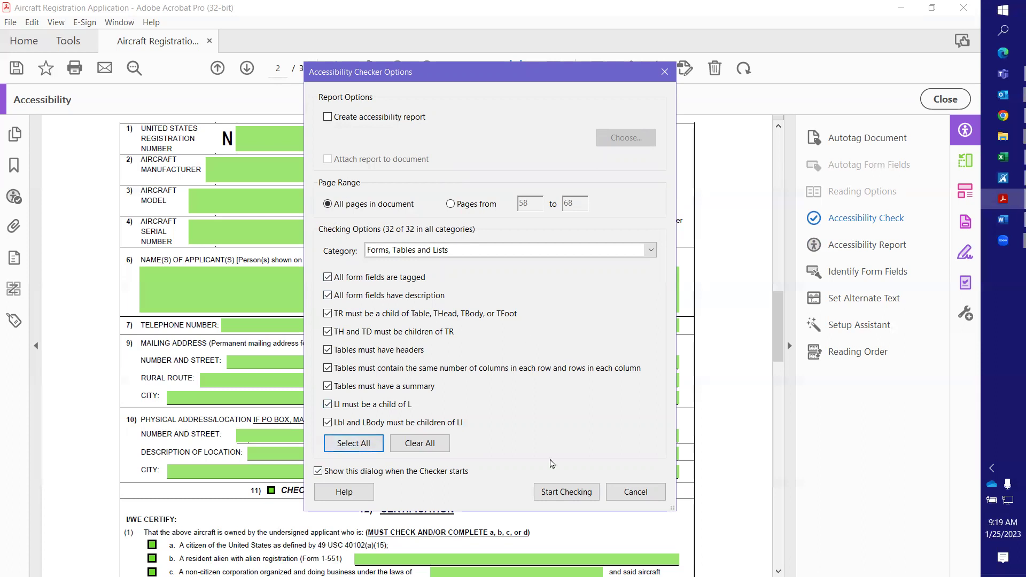
click(566, 492)
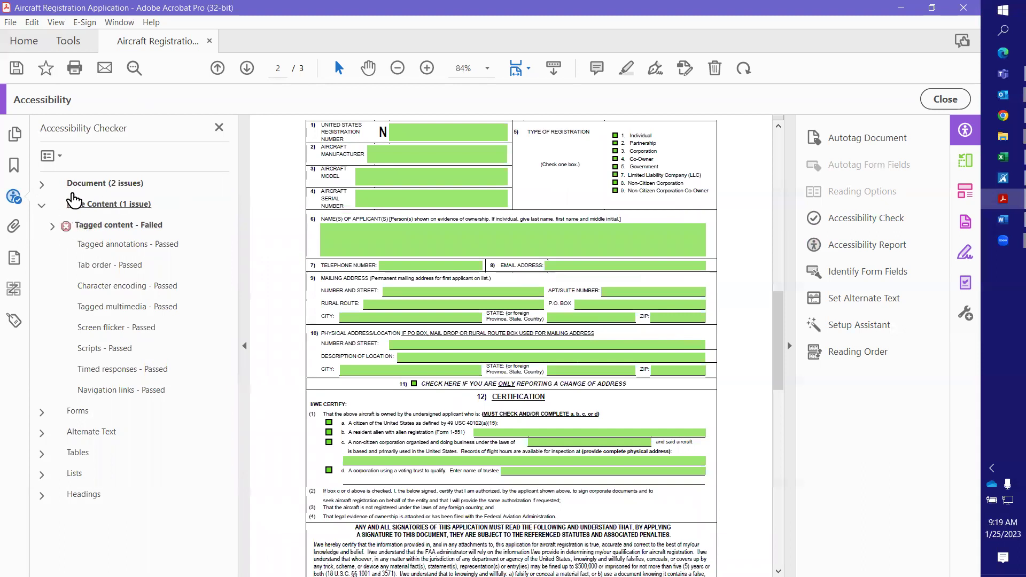
Expand 'Tagged content - Failed' and select Element 1 to list its untagged elements
click(42, 186)
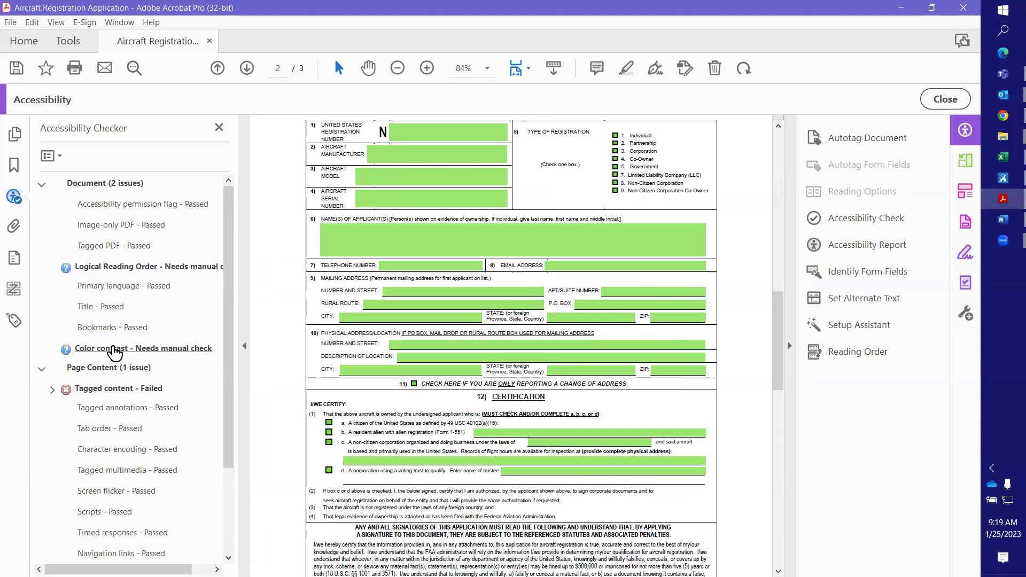
click(39, 184)
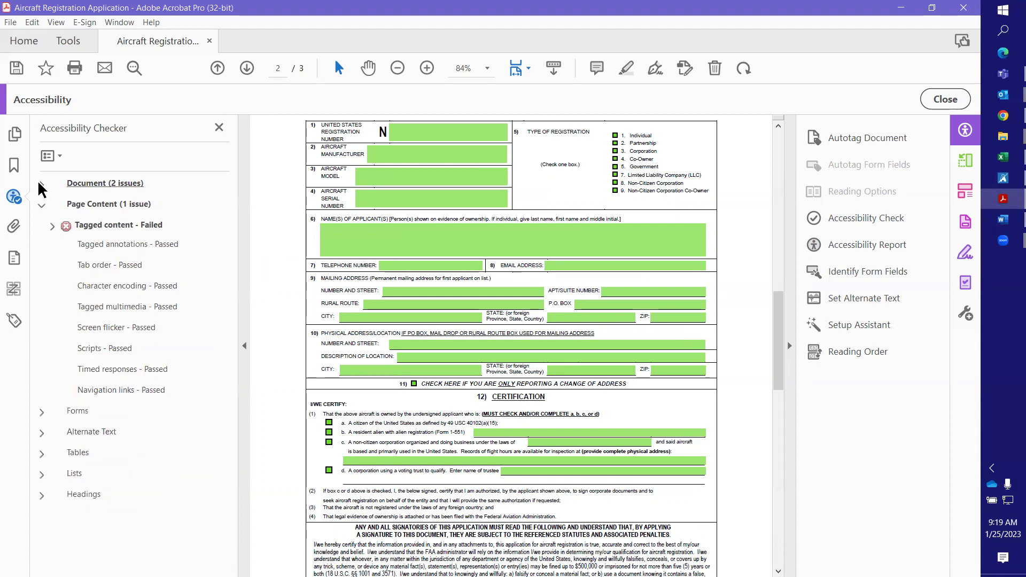
click(51, 226)
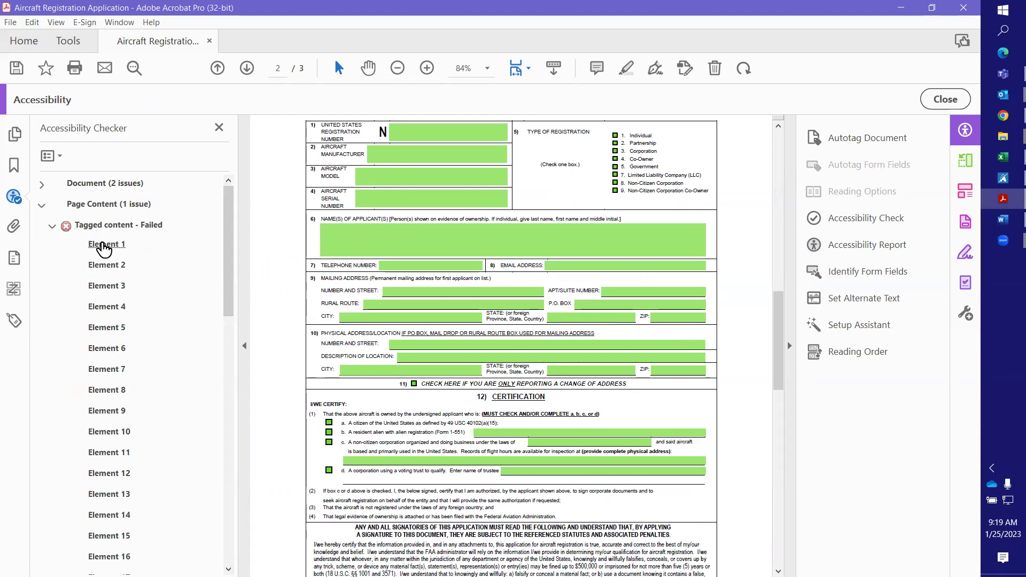
click(105, 247)
scroll(106, 262, down, 5)
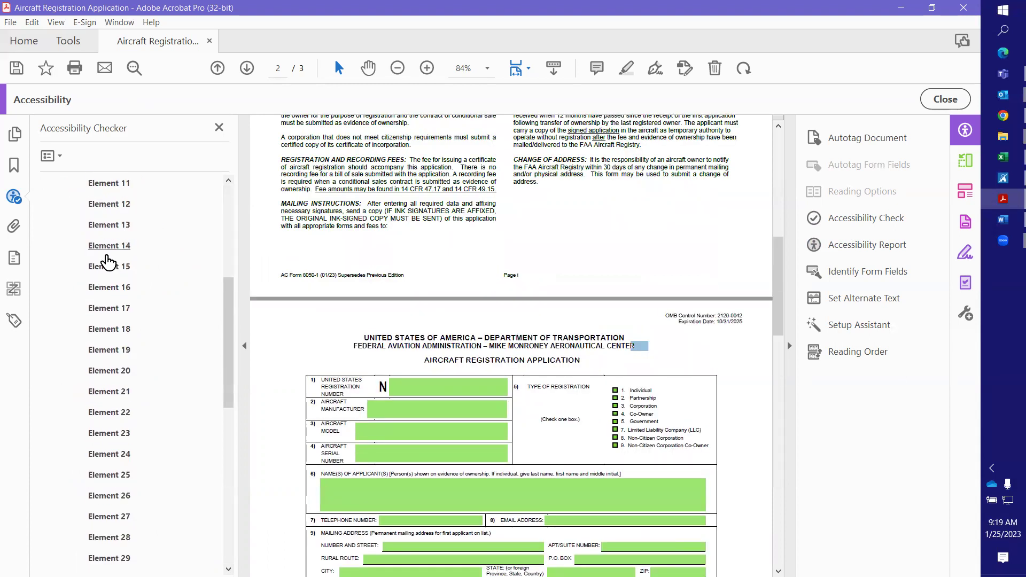
scroll(106, 262, down, 4)
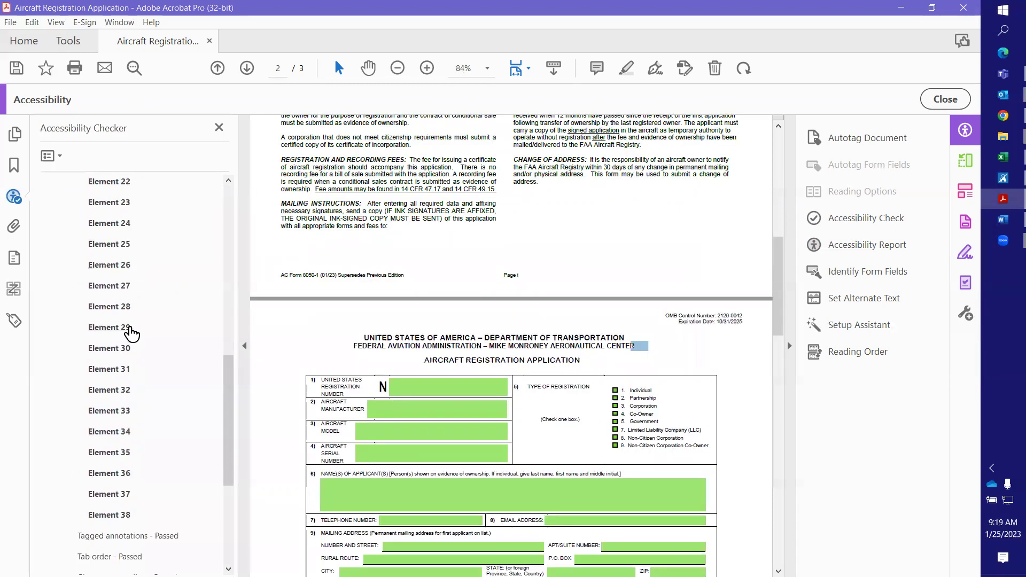
scroll(125, 307, up, 9)
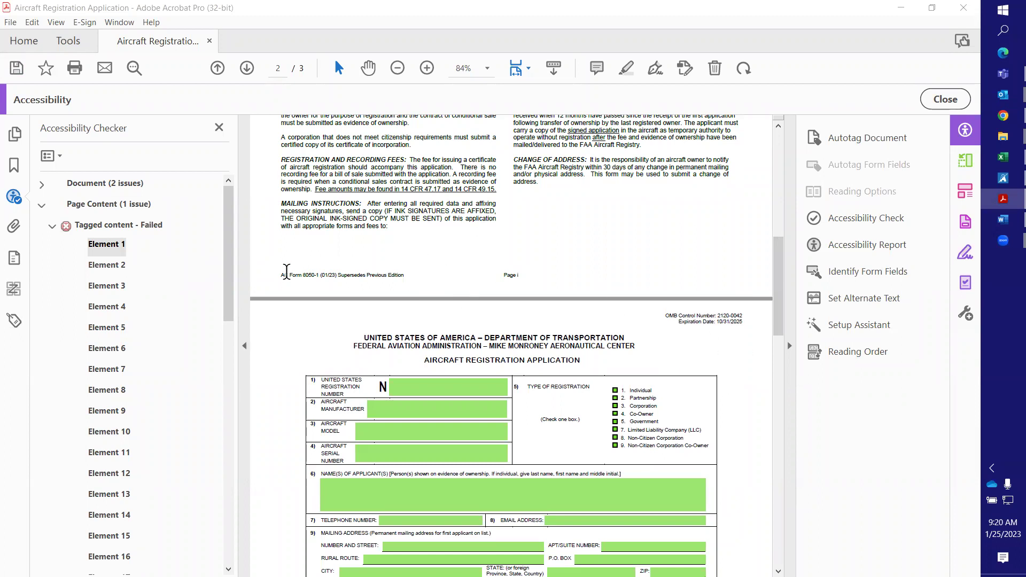
Show failing Element 1, a Text: item, in the Content panel
right_click(103, 246)
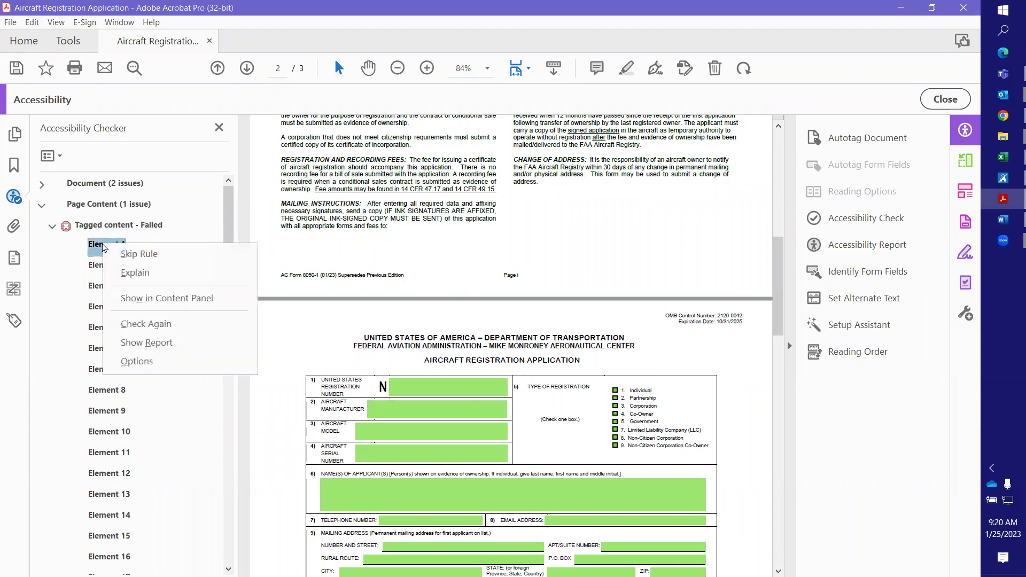
click(158, 303)
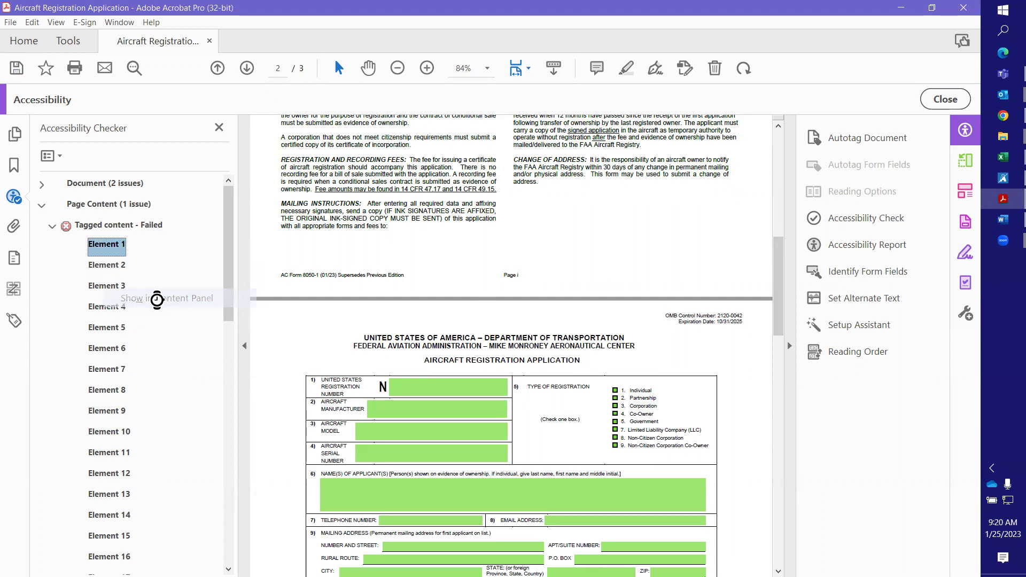
scroll(208, 271, down, 5)
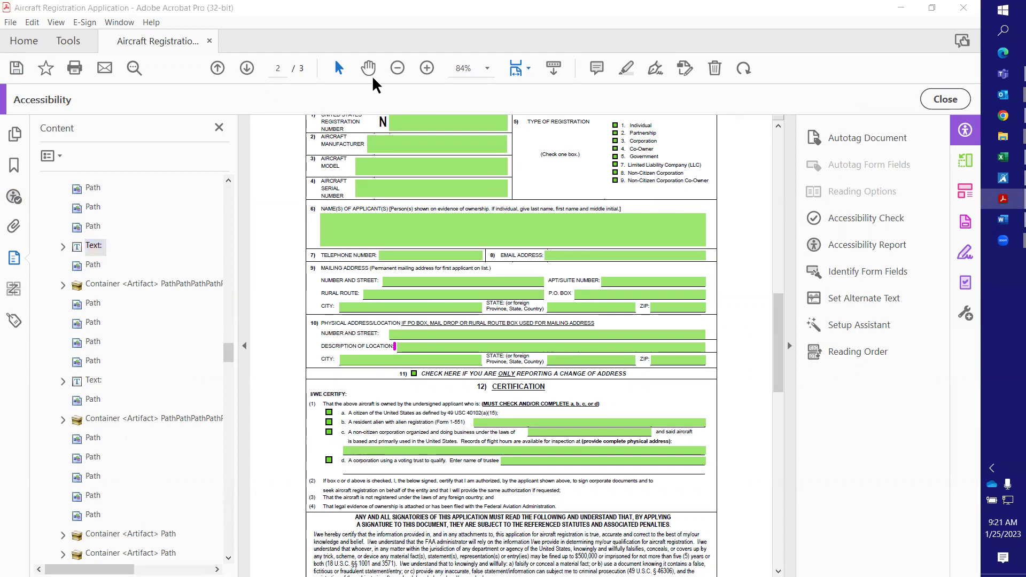
Zoom the top of the form to 300%, then return to the checker results
click(427, 67)
click(428, 67)
click(428, 67)
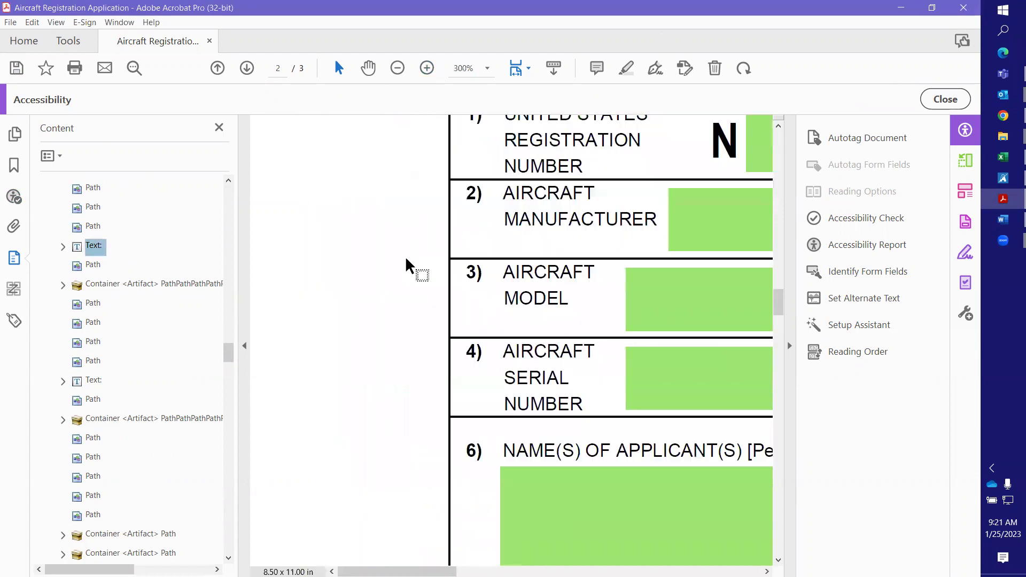
click(85, 239)
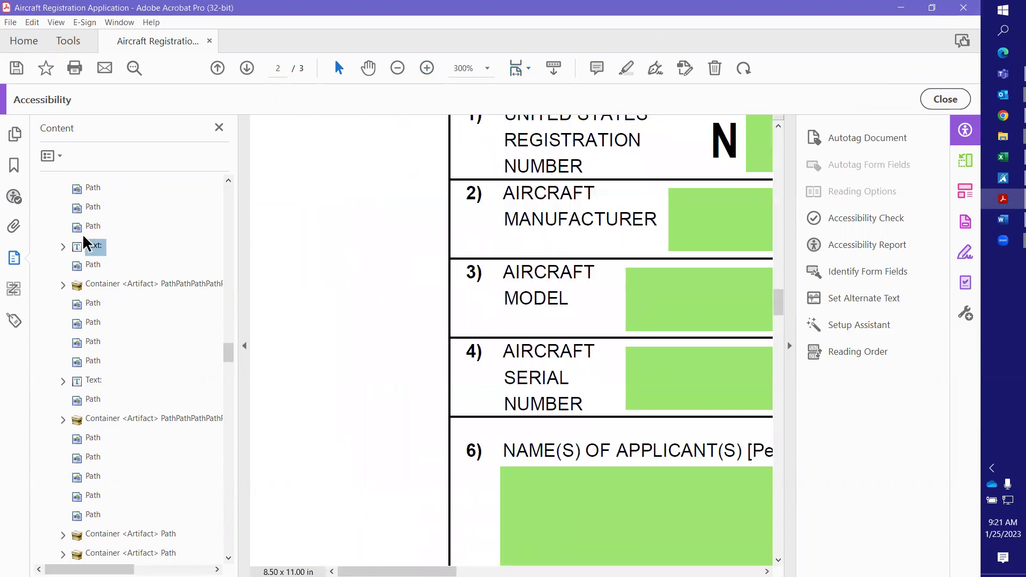
click(14, 192)
Delete Element 1's empty Text: item beside 'DESCRIPTION OF LOCATION:' from the Content panel
right_click(115, 248)
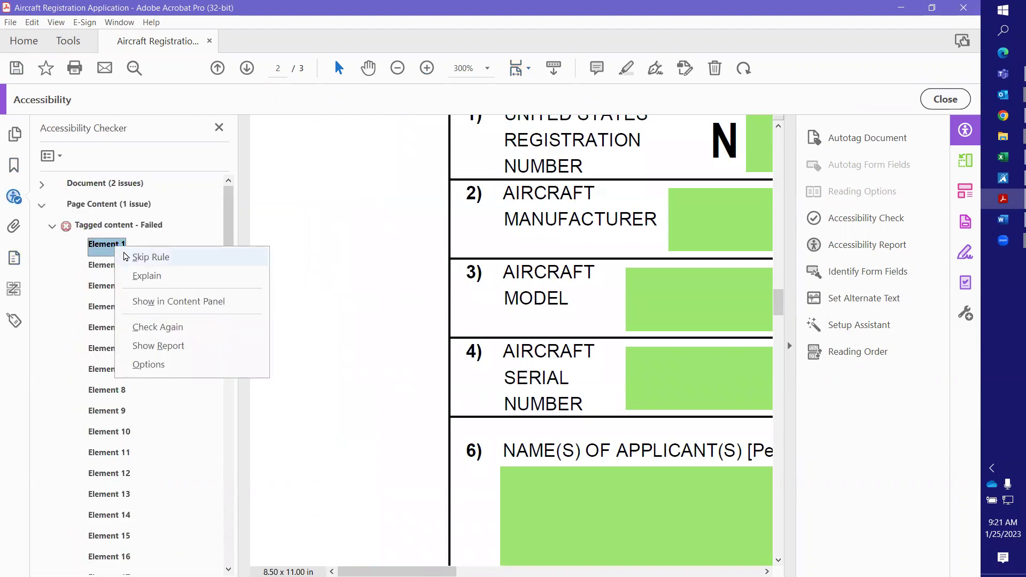
click(158, 302)
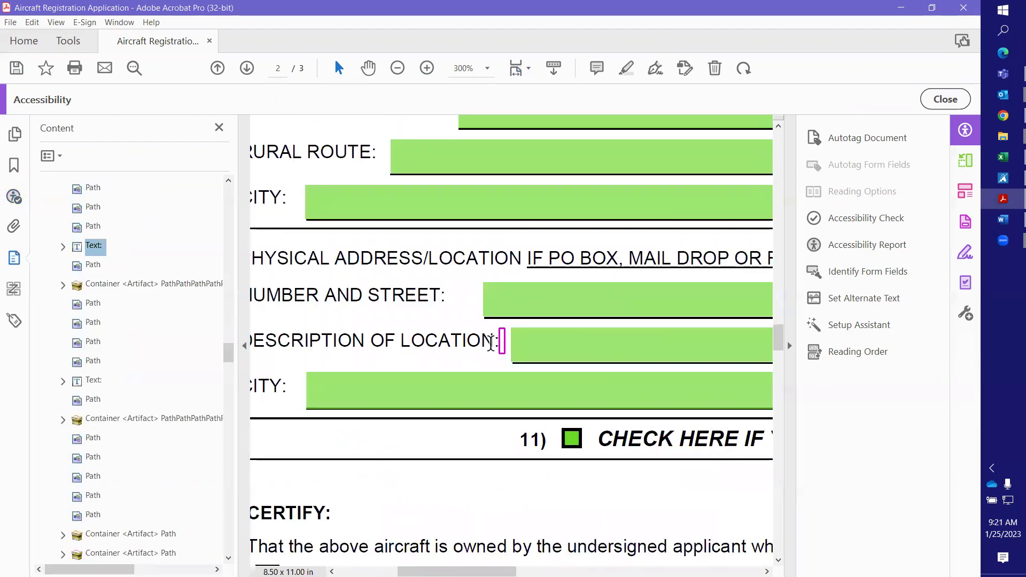
click(62, 246)
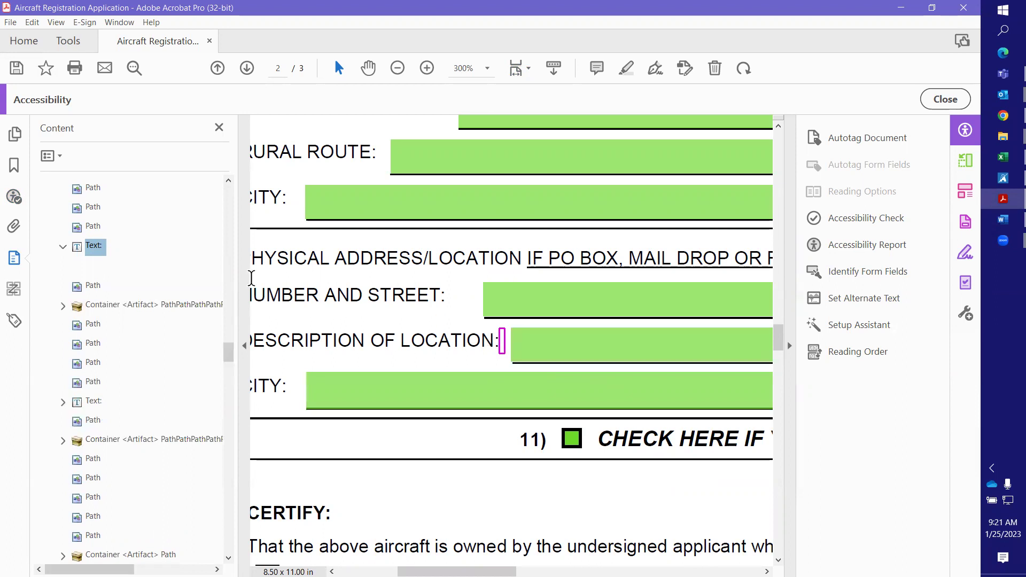
right_click(93, 251)
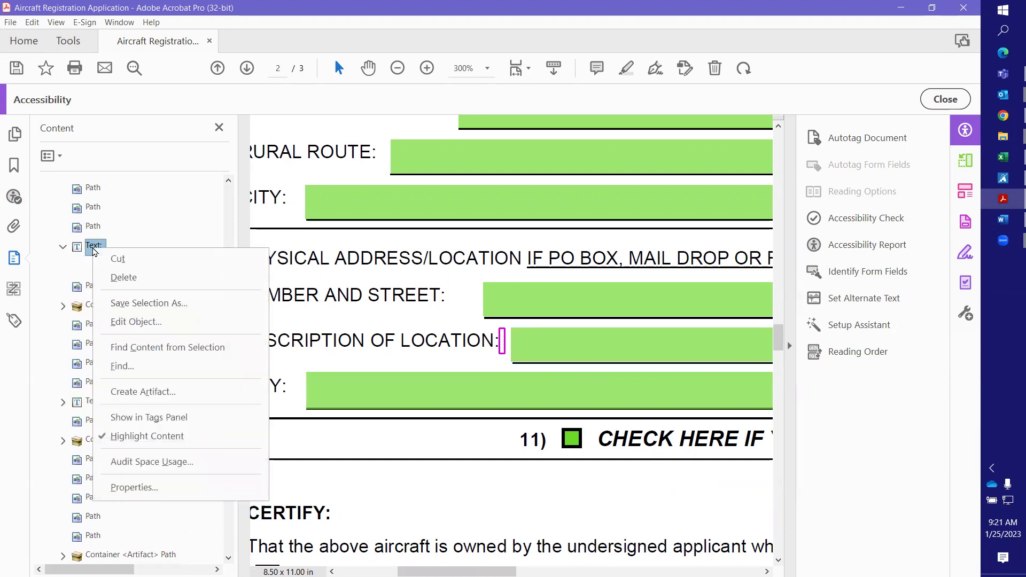
click(115, 277)
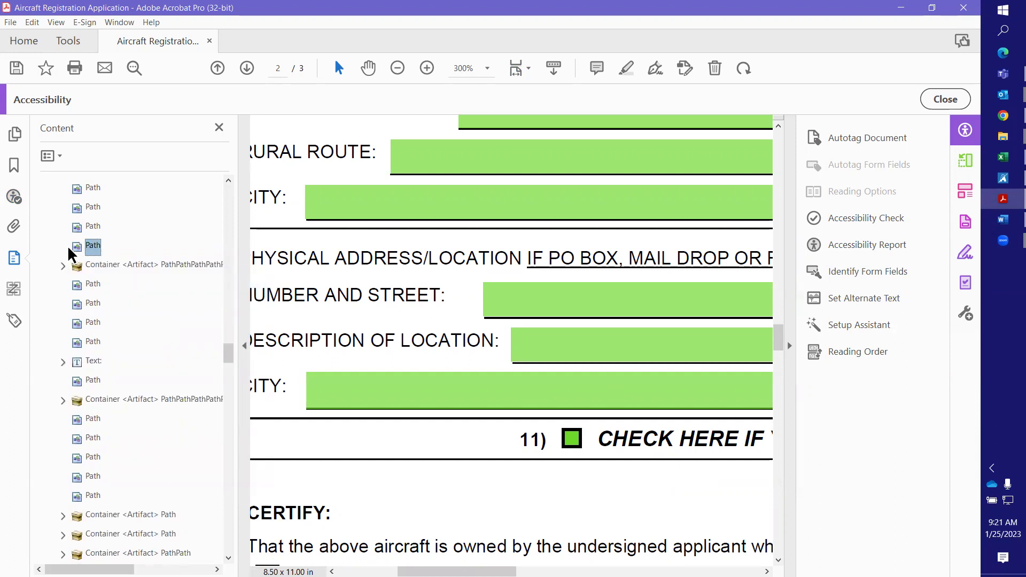
Delete Element 2's empty Text: item beside the STATE label, then return to the checker
click(14, 196)
click(108, 267)
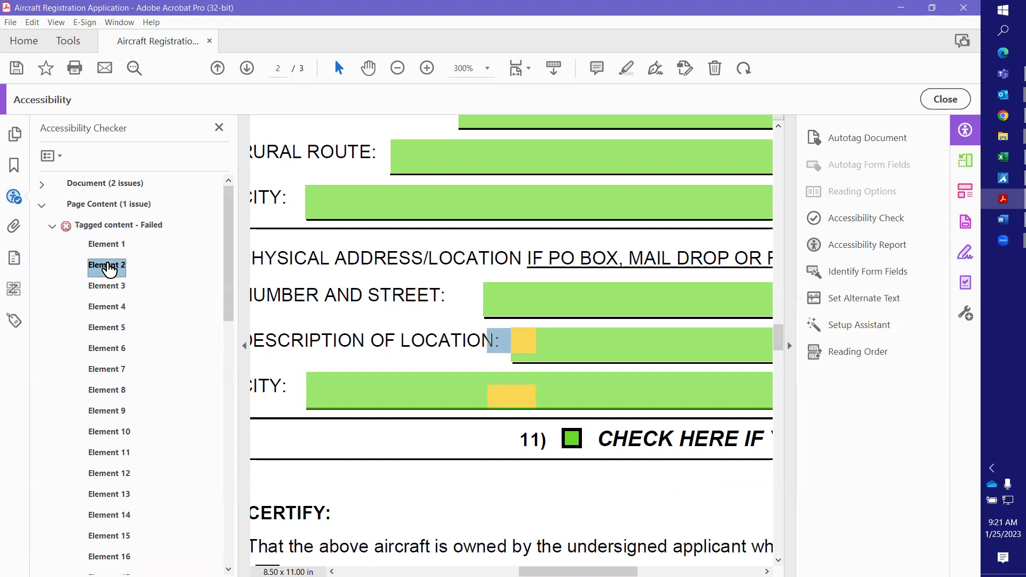
right_click(109, 267)
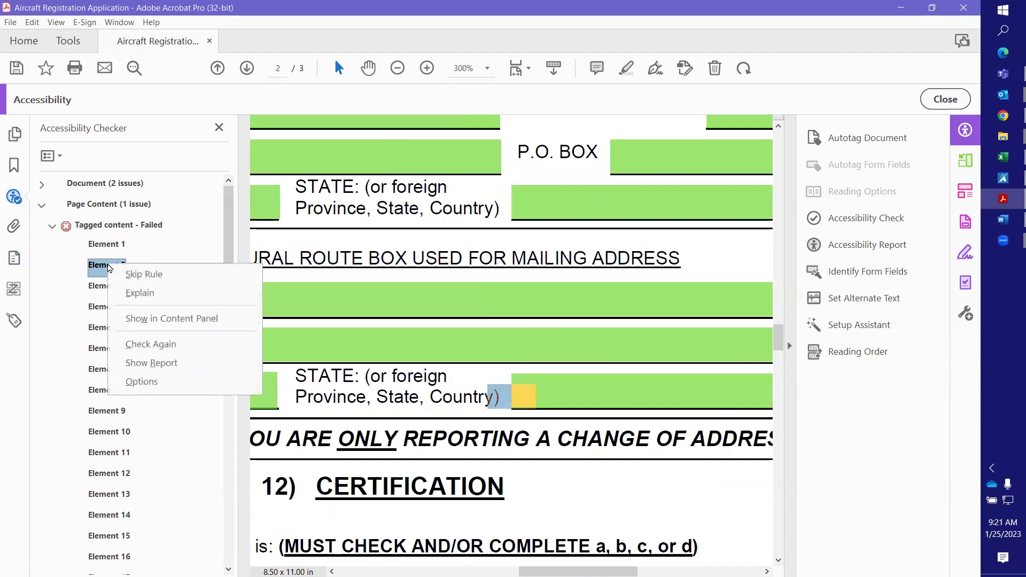
click(147, 319)
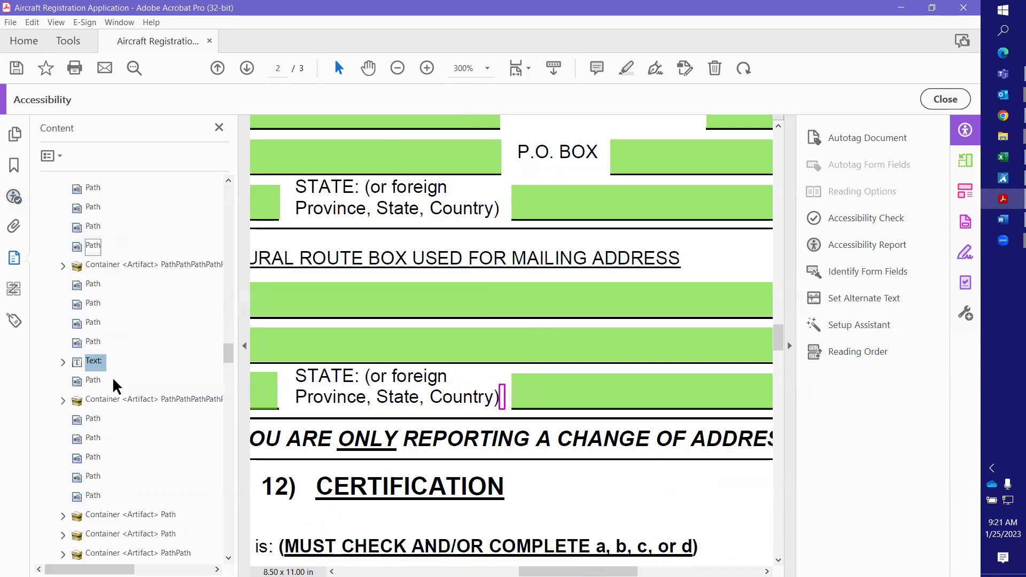
click(64, 361)
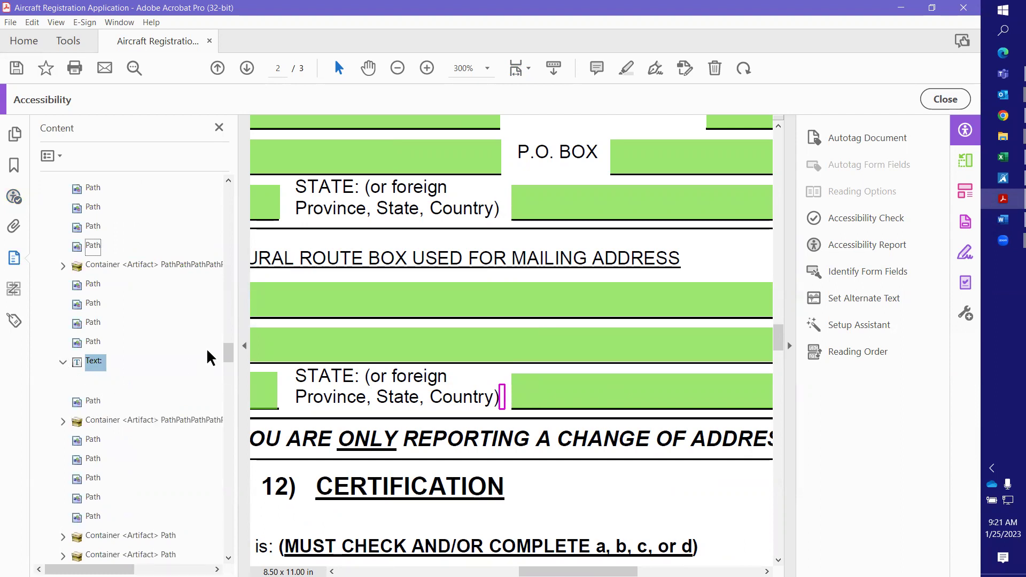
key(Delete)
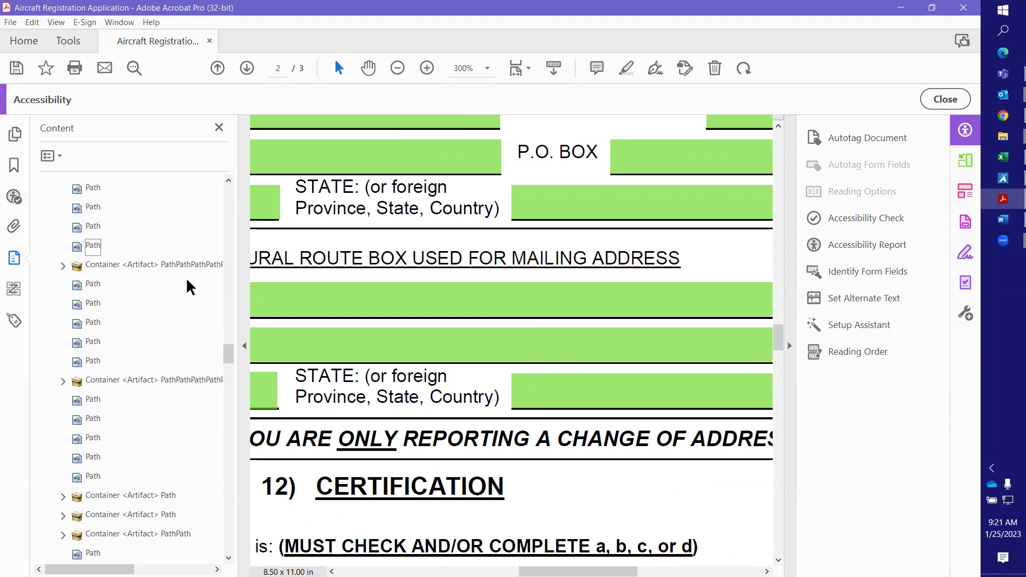
click(11, 196)
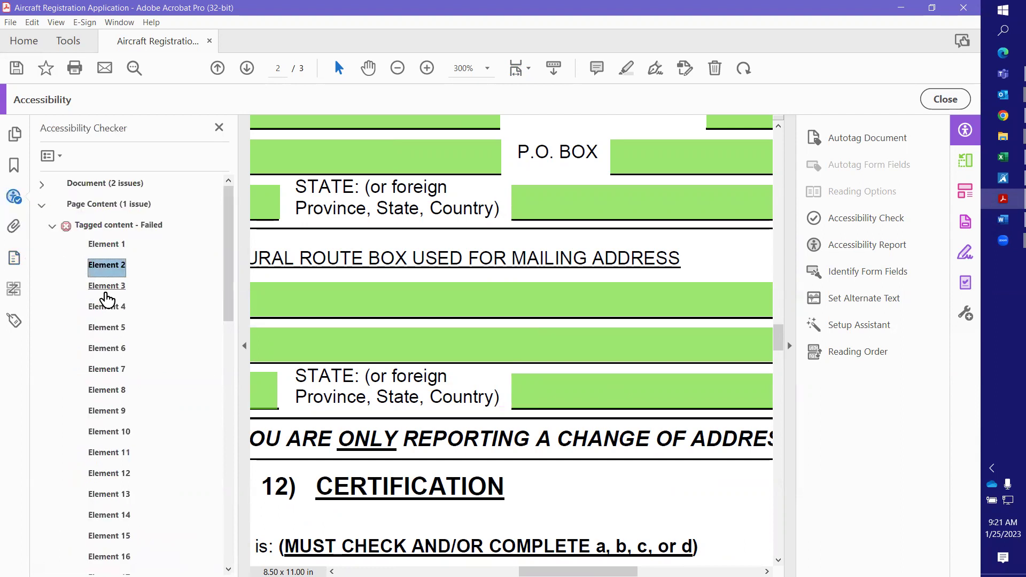
Delete Element 3's empty Text: item beside '(1)' under I/WE CERTIFY, then reopen the checker
click(109, 287)
right_click(108, 287)
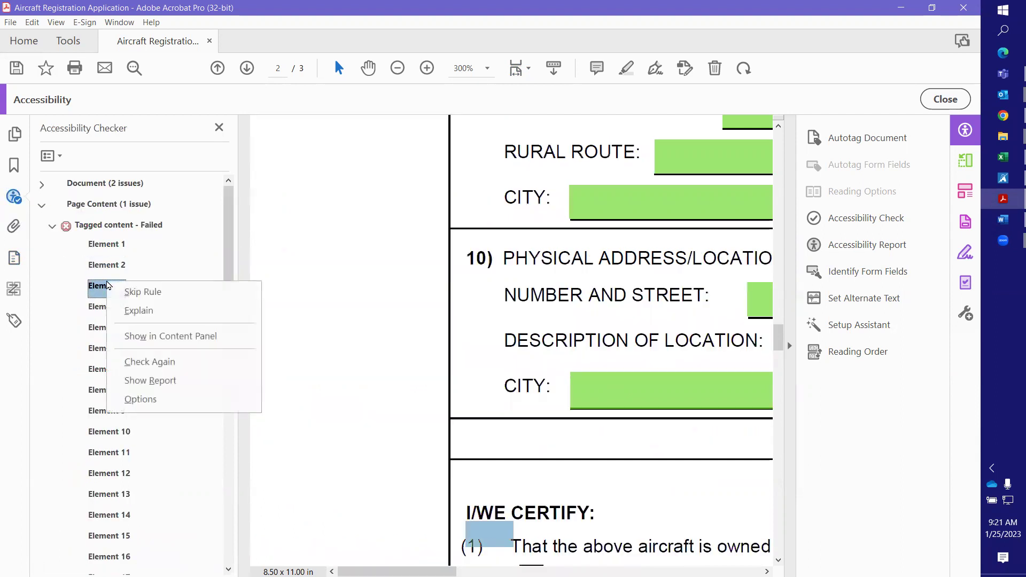
click(159, 336)
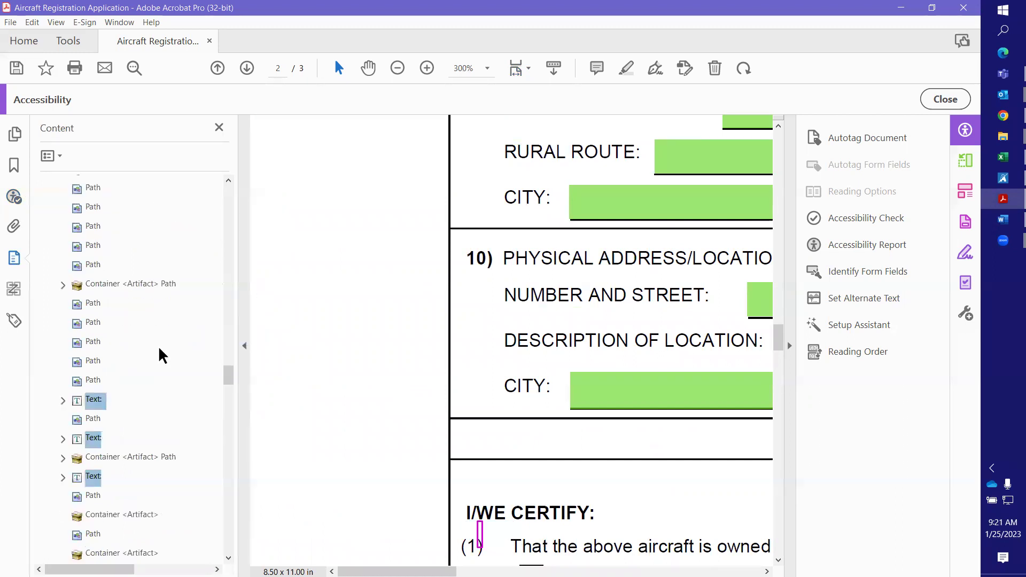
click(63, 322)
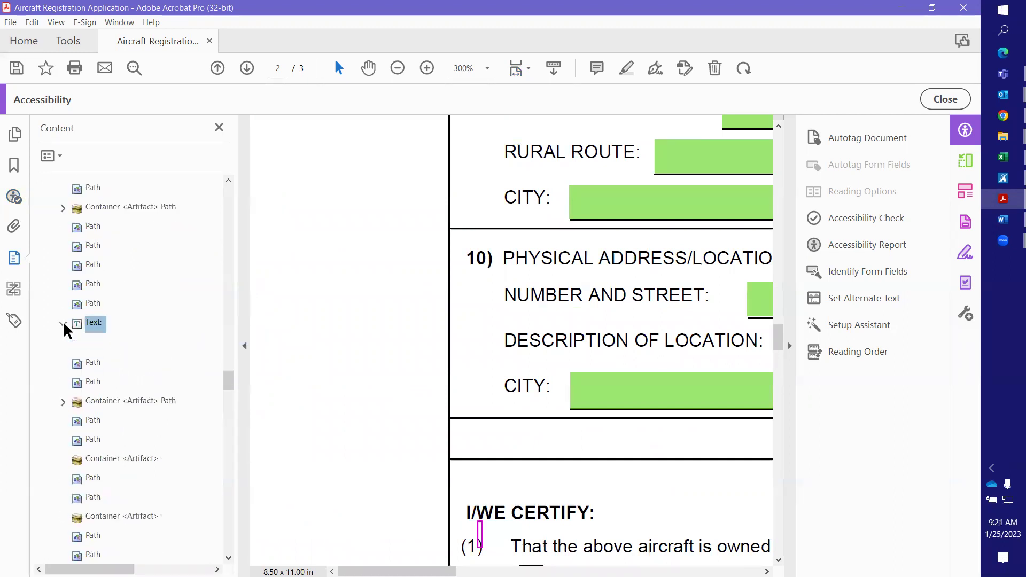
right_click(95, 328)
click(123, 101)
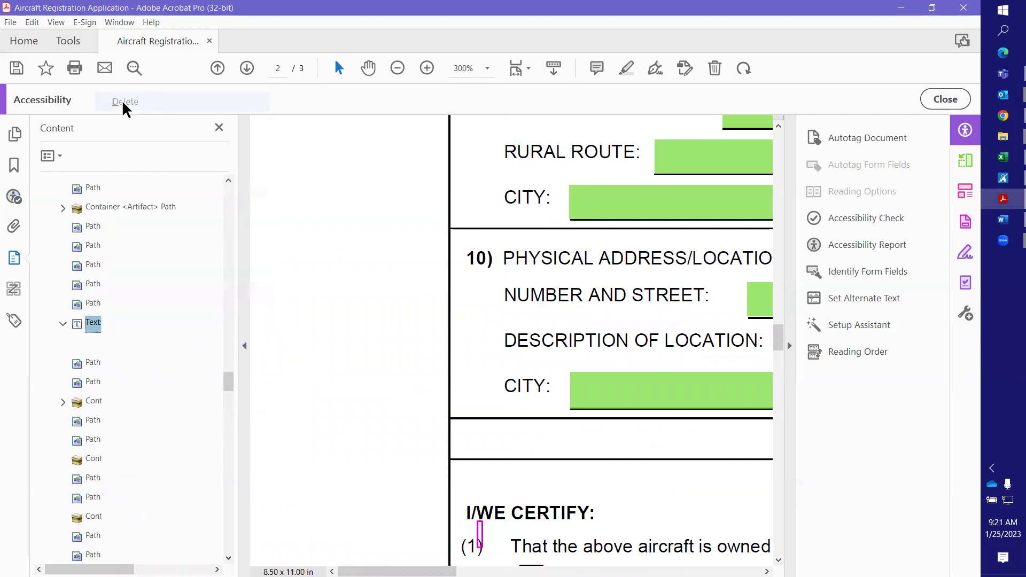
click(14, 196)
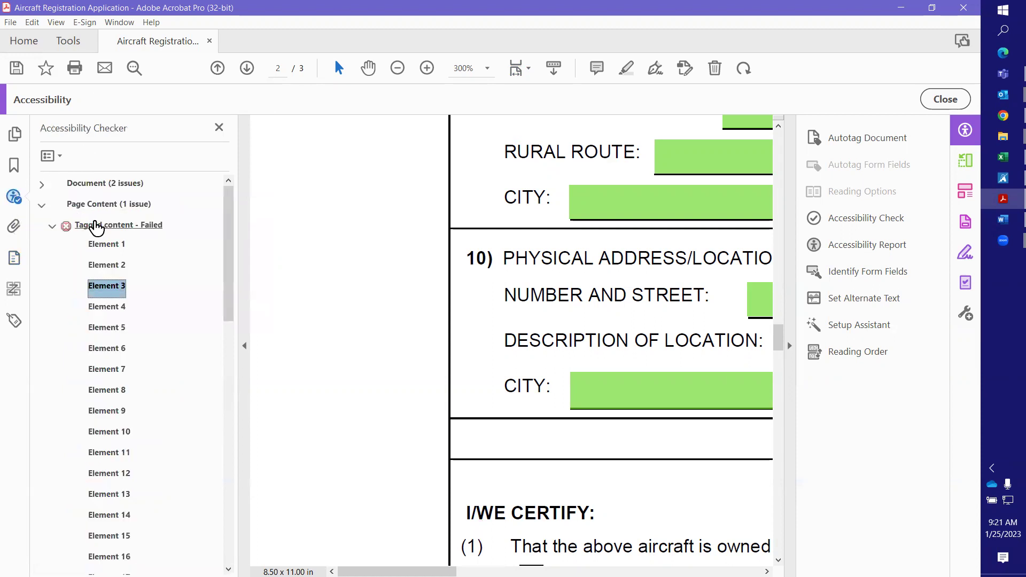
Check Tagged content again and scroll through its failing Elements 1 to 33
right_click(119, 228)
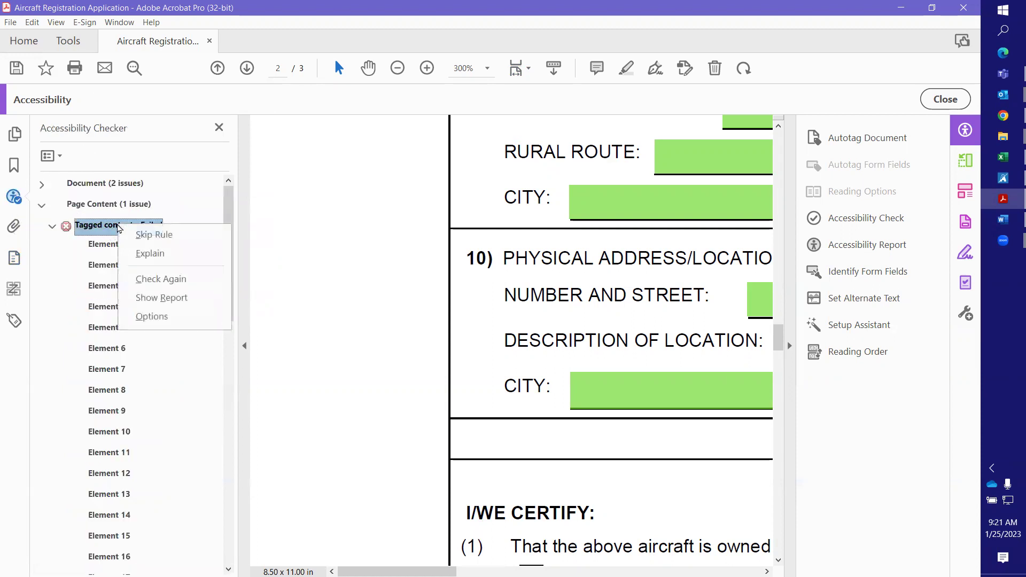
click(179, 278)
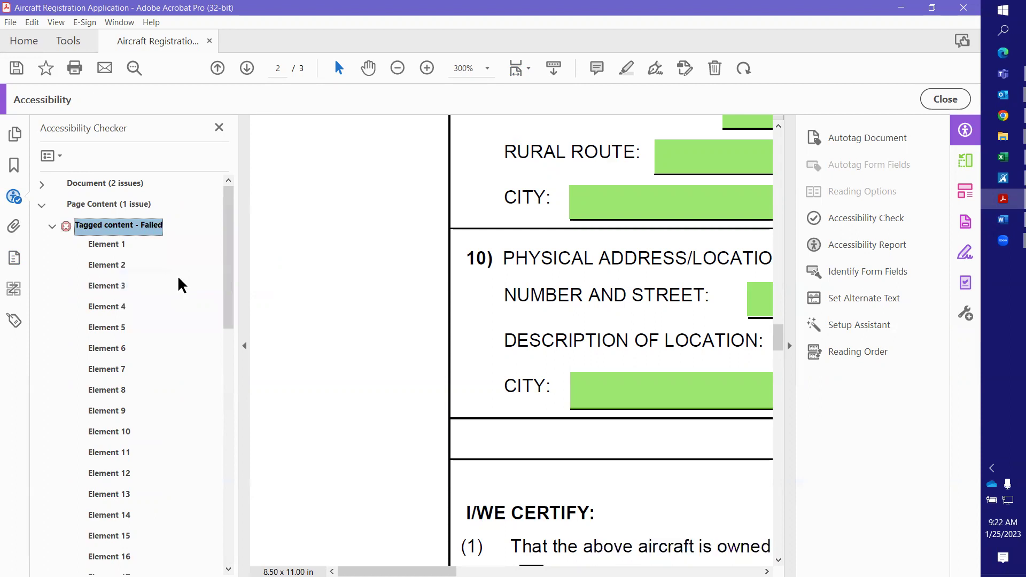
drag(229, 205, 226, 396)
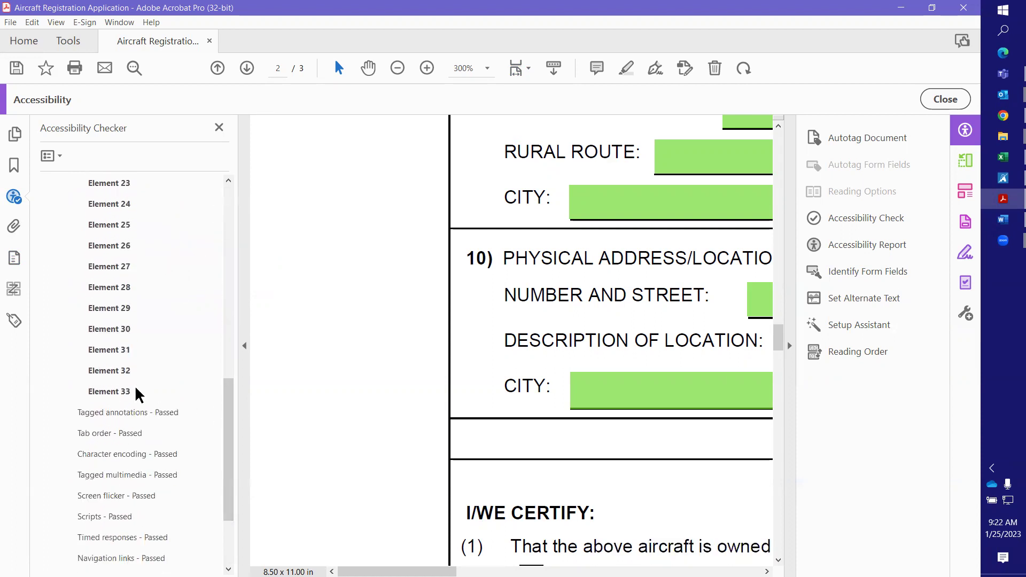
scroll(183, 308, up, 6)
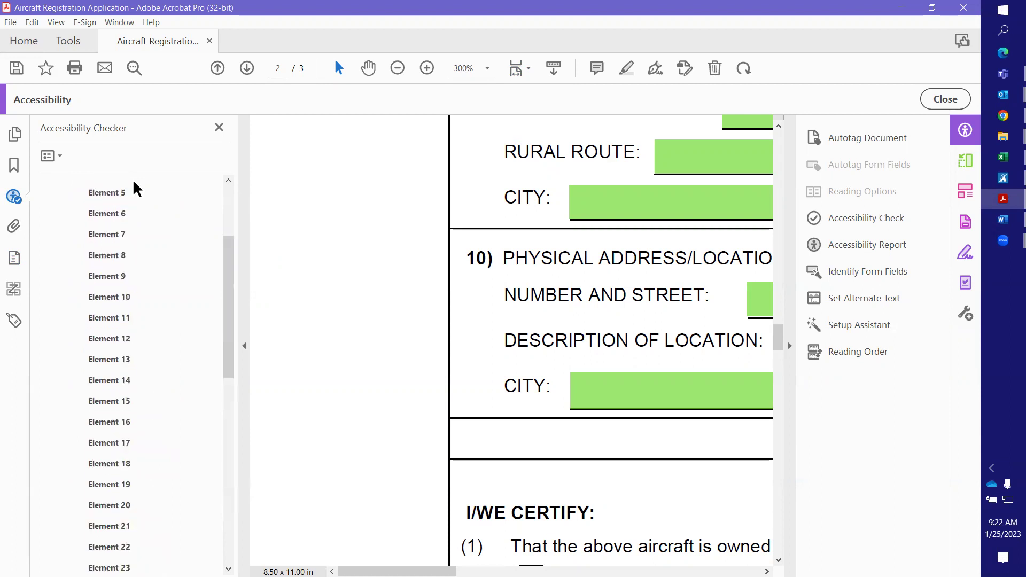
scroll(133, 189, up, 2)
Locate failing Elements 1 to 6, including those at Aircraft Manufacturer and Aircraft Model
click(112, 188)
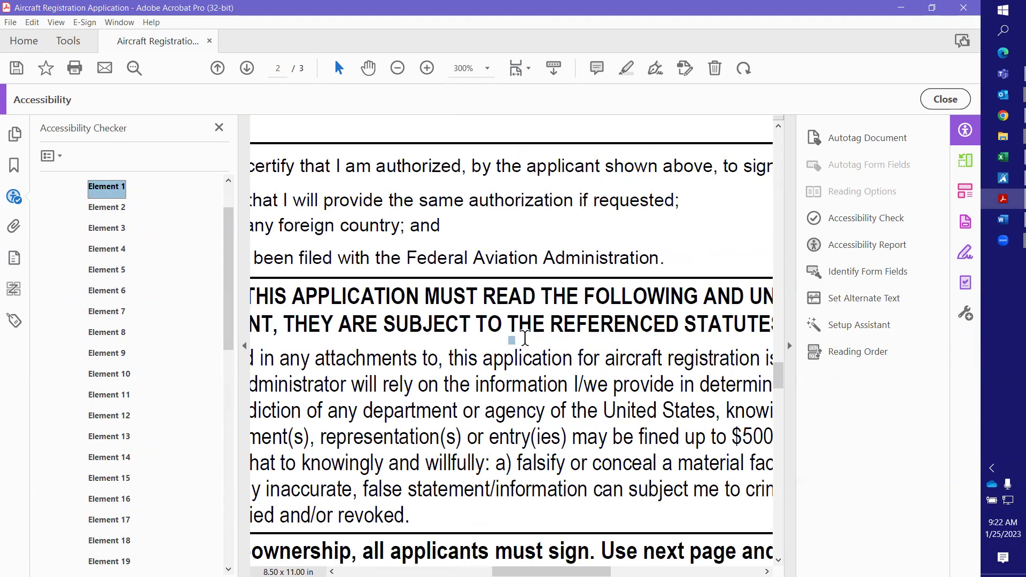
click(115, 209)
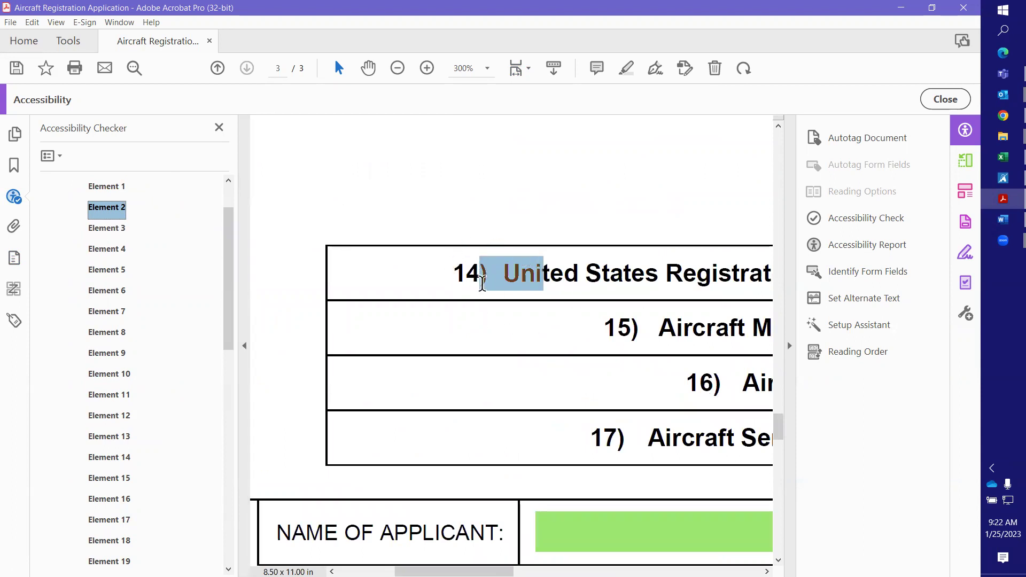
click(117, 229)
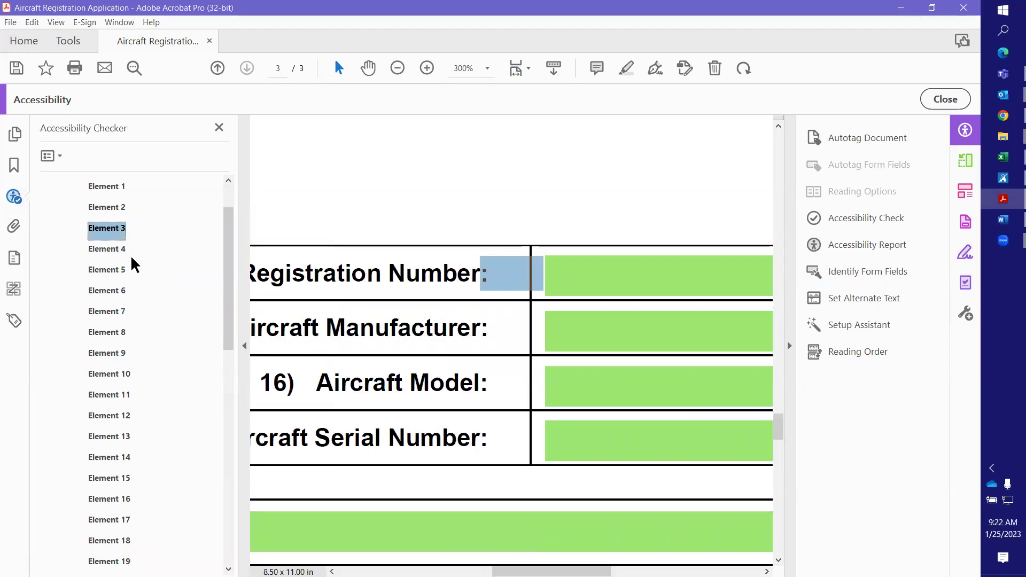
click(117, 249)
click(111, 271)
click(114, 292)
Step through Elements 7 to 25, ending beside page 3's signer fields
key(Down)
key(Down)
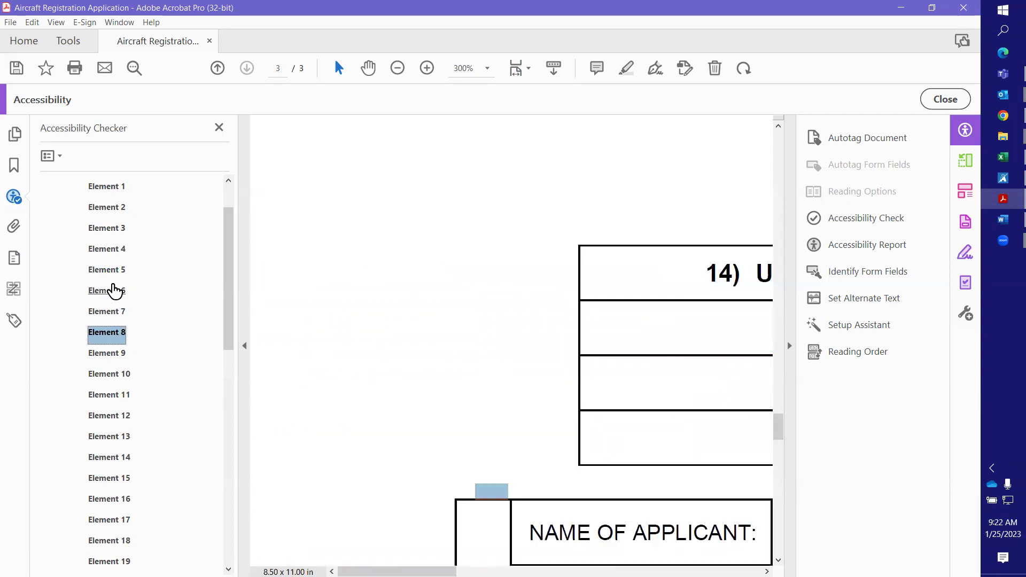
key(Down)
key(Down)
key(Down)
key(Down)
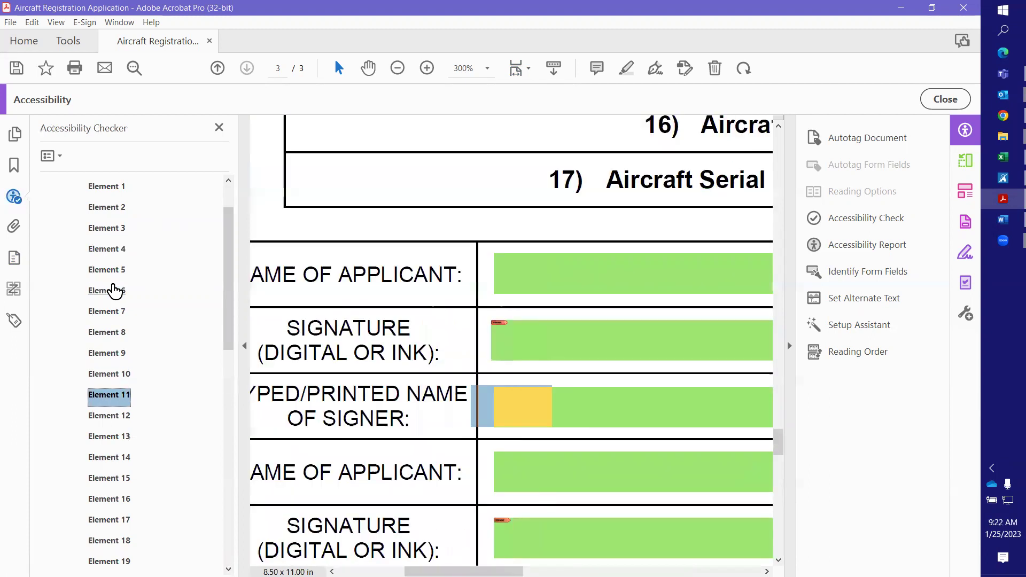
key(Down)
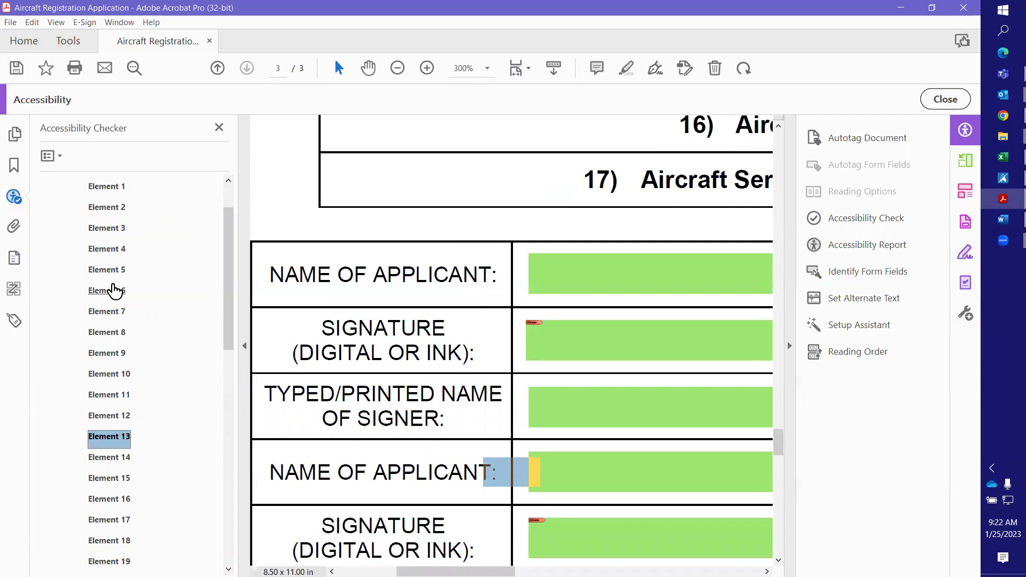
key(Down)
key(Down)
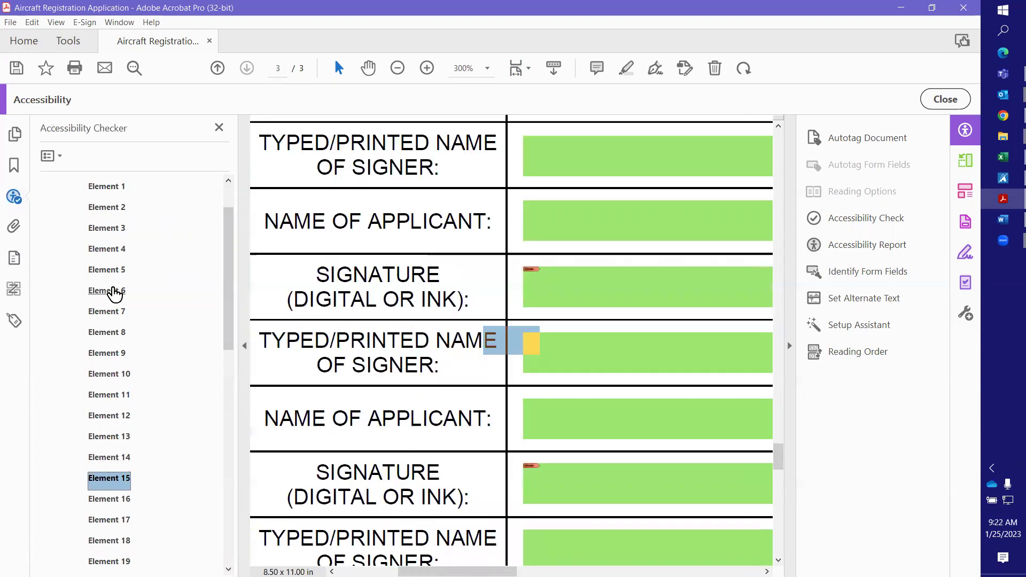
key(Down)
key(Down)
key(Down)
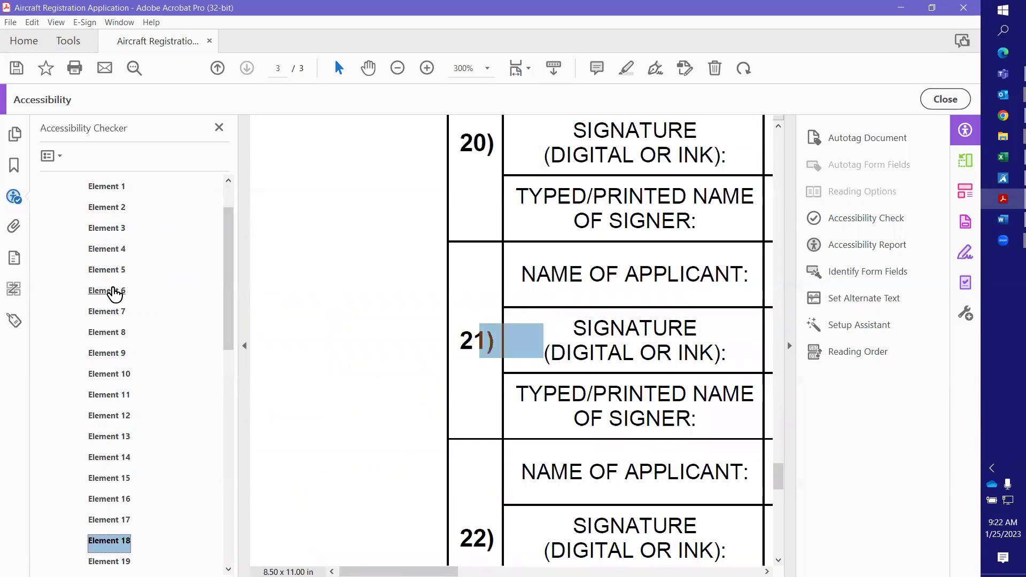
key(Down)
key(Down)
key(Down)
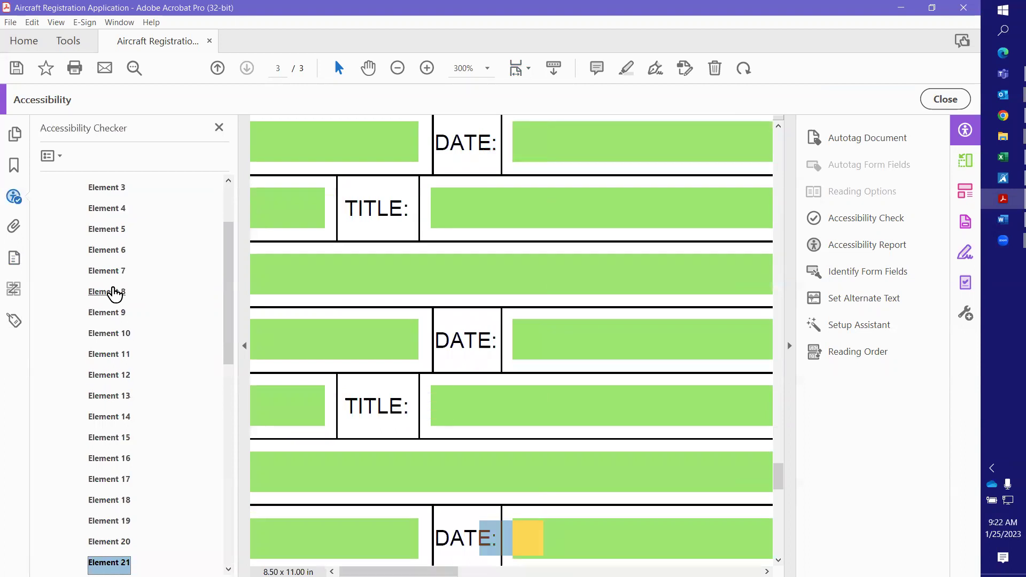
key(Down)
key(Down)
key(Down)
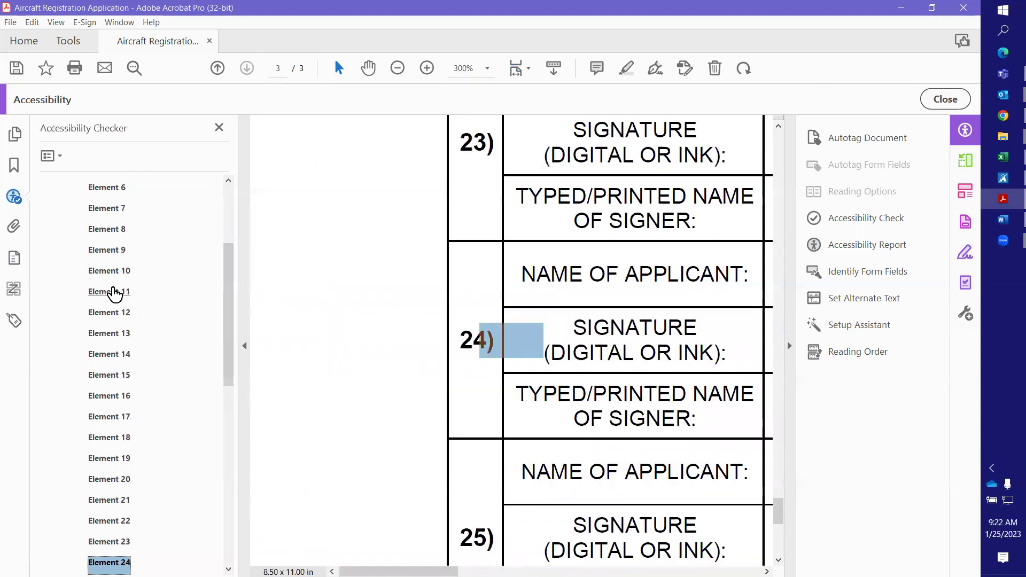
key(Down)
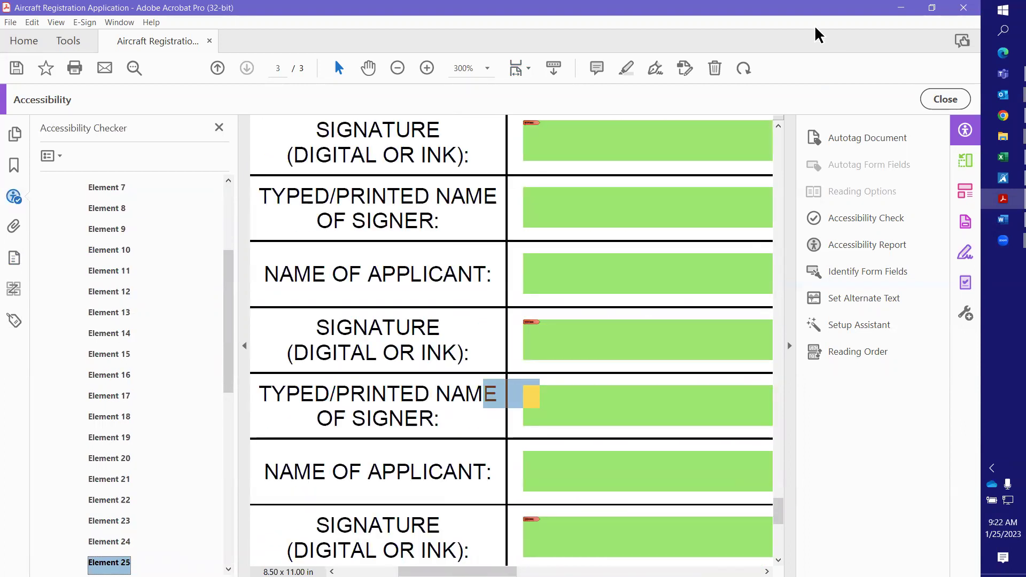